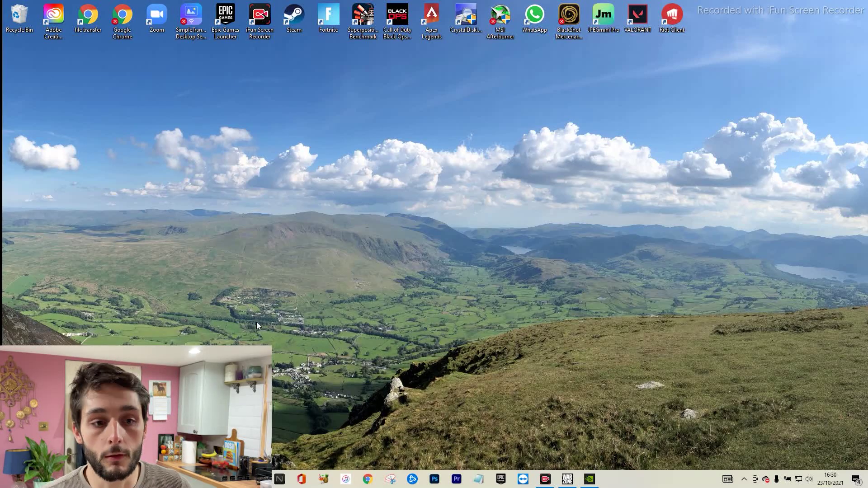
# - Search 'DISPLAY' and open Settings > Display via the brightness result, scrolling down
pyautogui.rightClick(290, 278)
pyautogui.press('super+s')
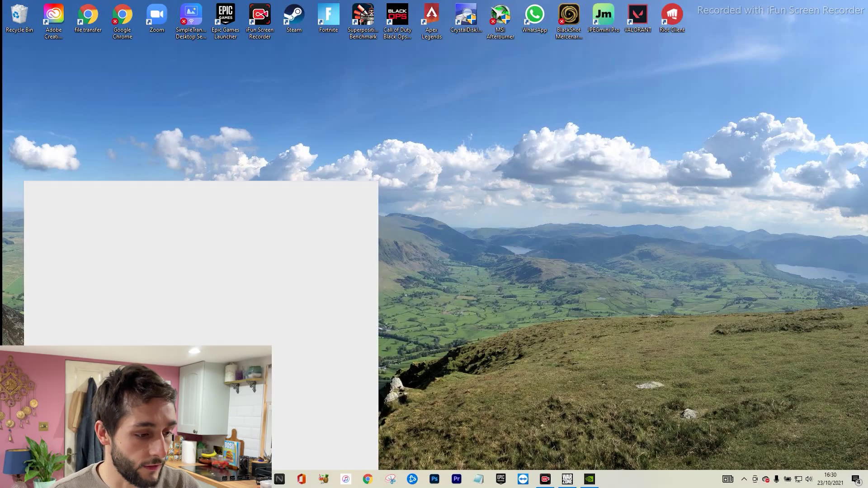
pyautogui.write('DISP')
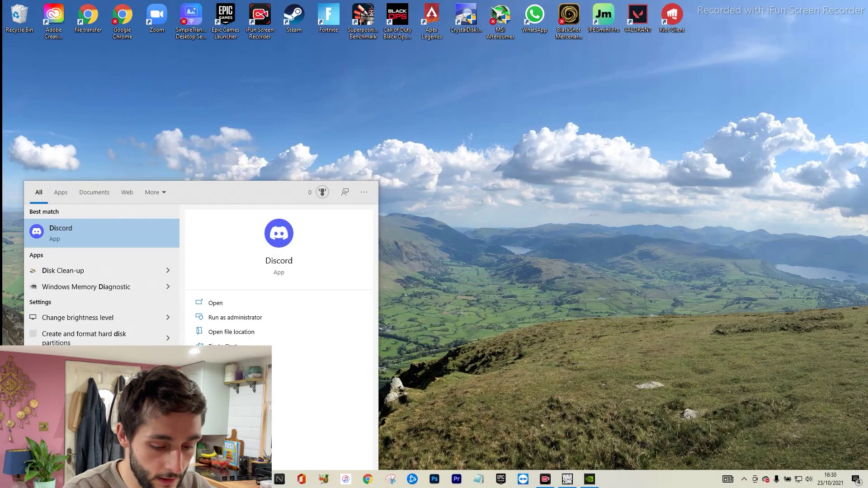
pyautogui.write('LAY')
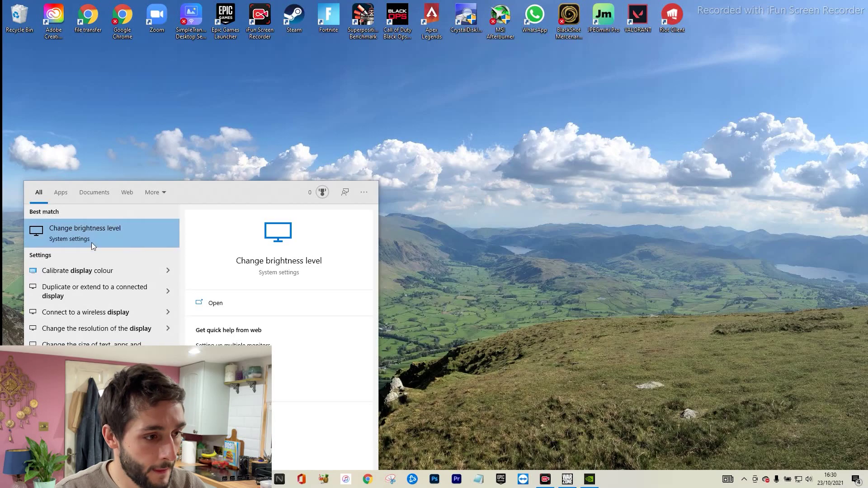
pyautogui.click(91, 242)
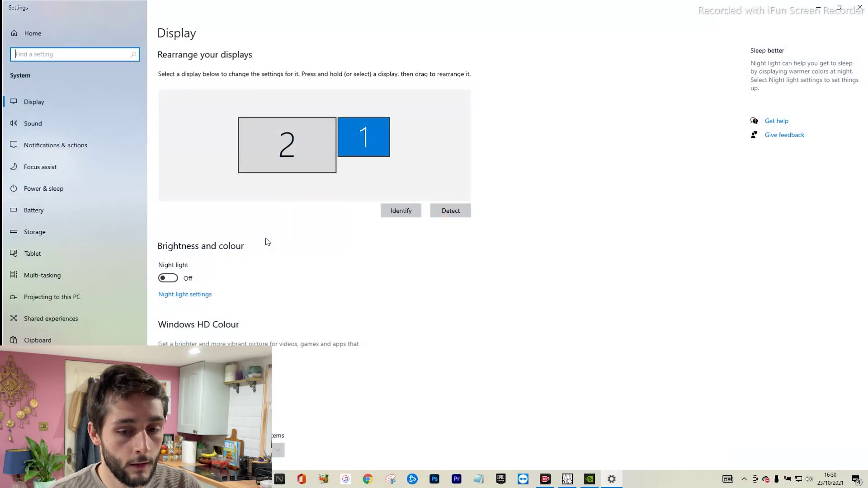
pyautogui.scroll(-5, 267, 242)
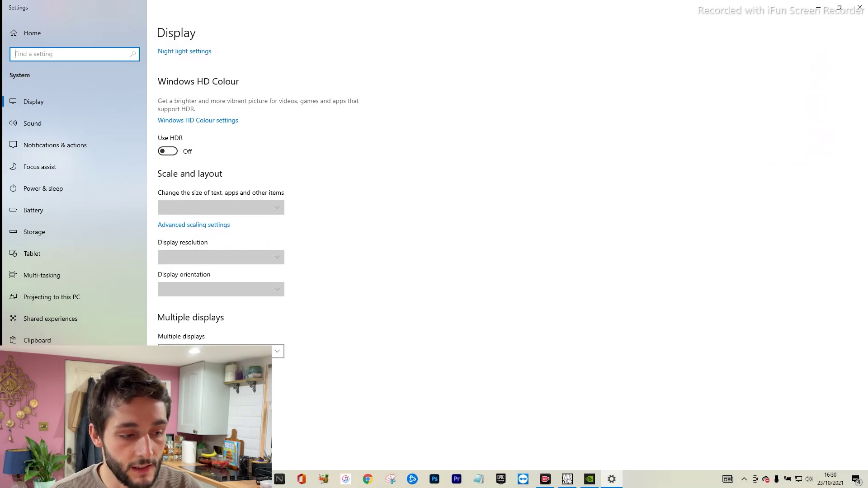
# - In Advanced display settings, keep Display 2 selected and its refresh rate at 165.003 Hz
pyautogui.click(190, 375)
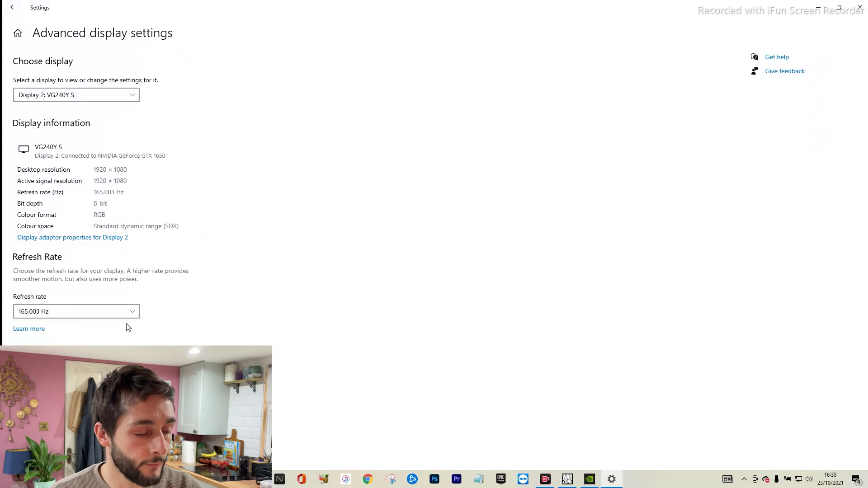
pyautogui.click(96, 98)
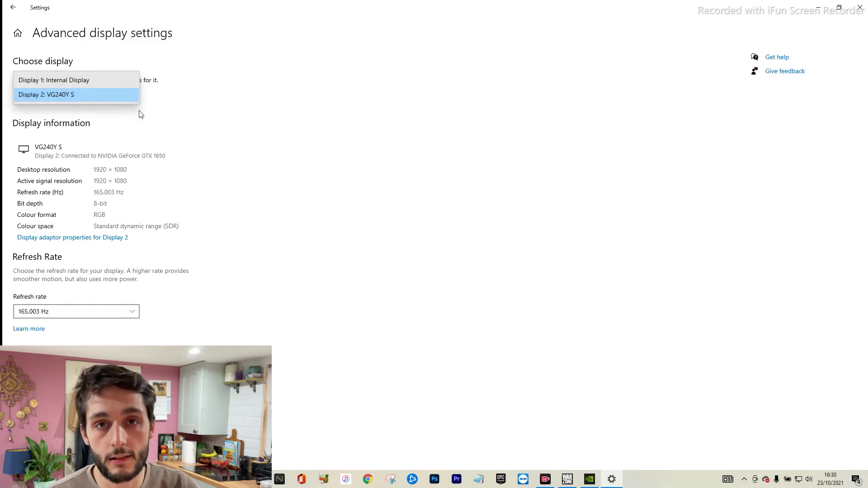
pyautogui.click(176, 131)
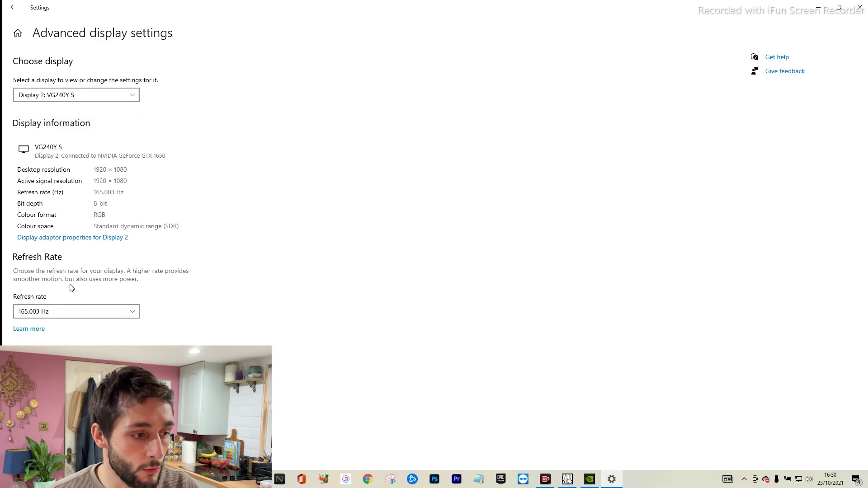
pyautogui.click(123, 312)
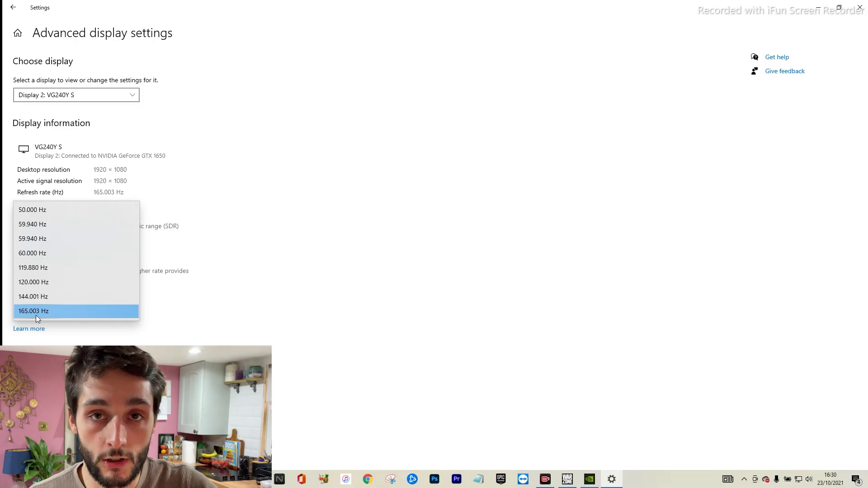
pyautogui.click(110, 327)
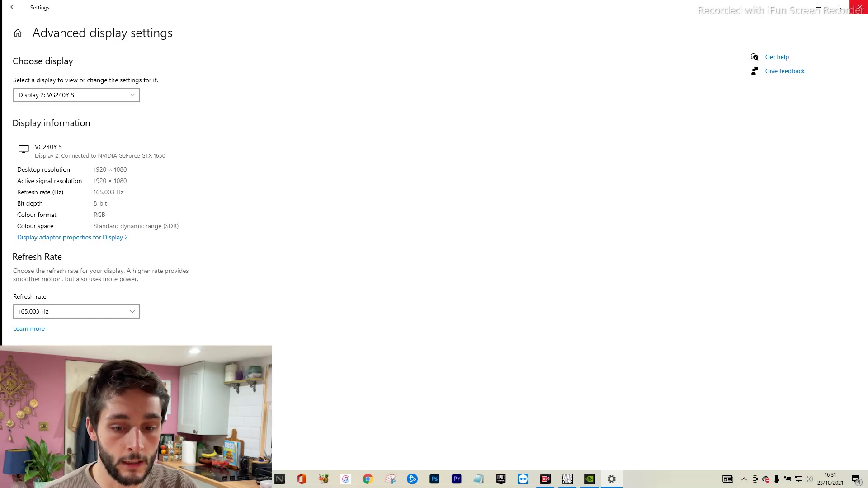
# - Close Settings and launch NVIDIA Control Panel from the desktop context menu
pyautogui.click(858, 7)
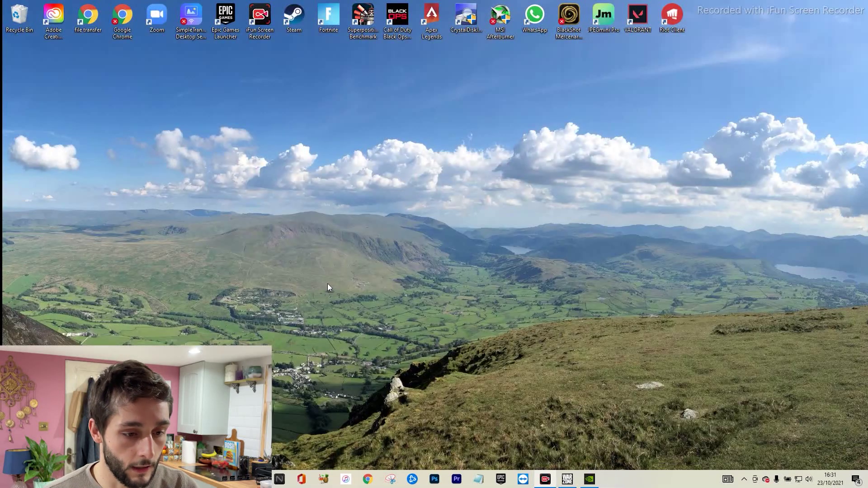
pyautogui.rightClick(375, 248)
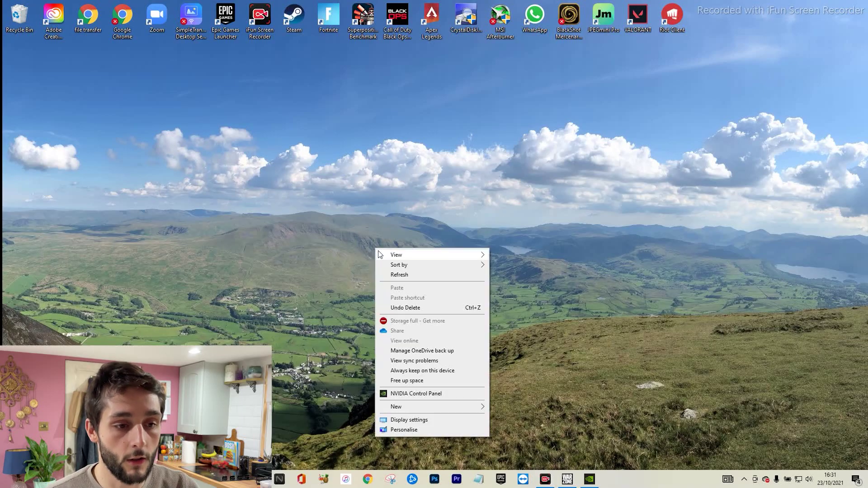
pyautogui.click(436, 394)
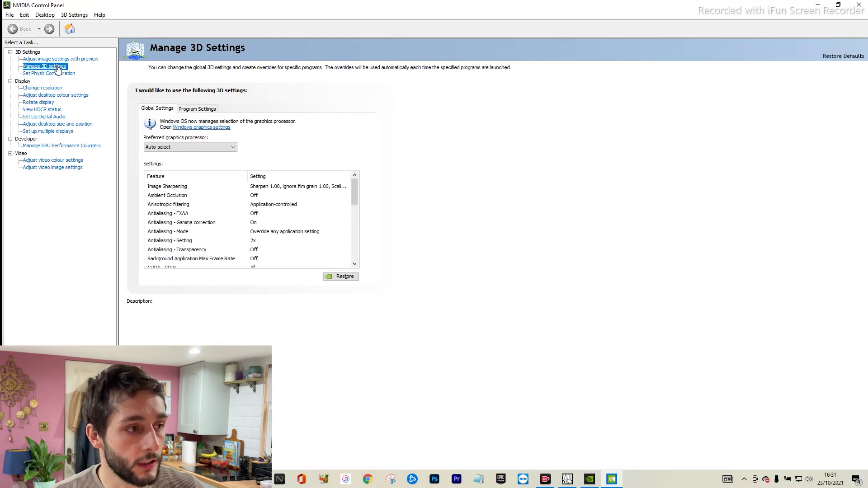
# - Review the global Vertical sync modes and keep 'Use the 3D application setting'
pyautogui.click(178, 186)
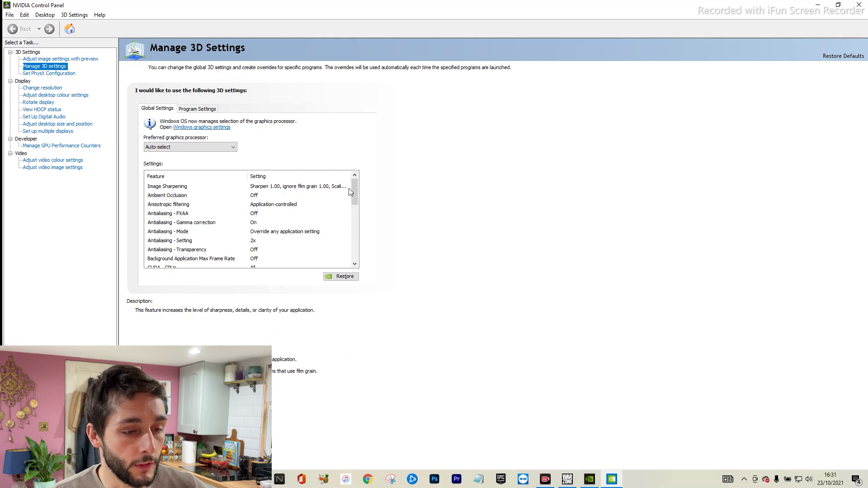
pyautogui.moveTo(354, 188); pyautogui.dragTo(371, 252)
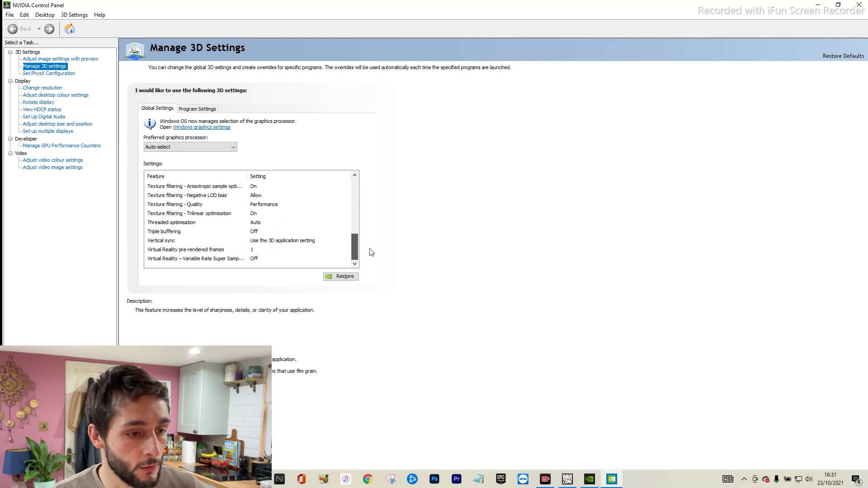
pyautogui.moveTo(168, 245)
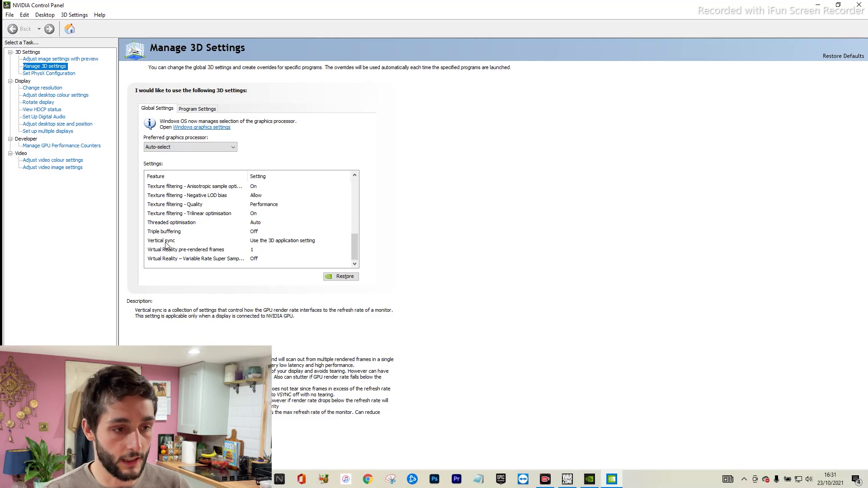
pyautogui.click(268, 242)
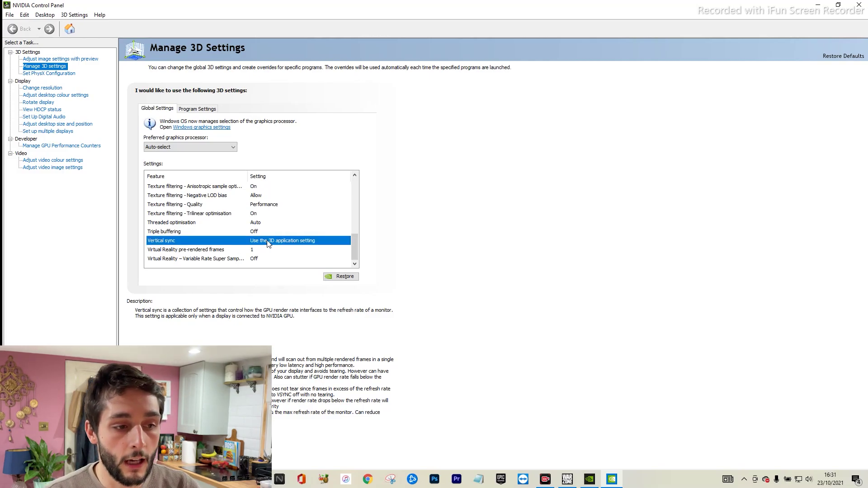
pyautogui.click(269, 243)
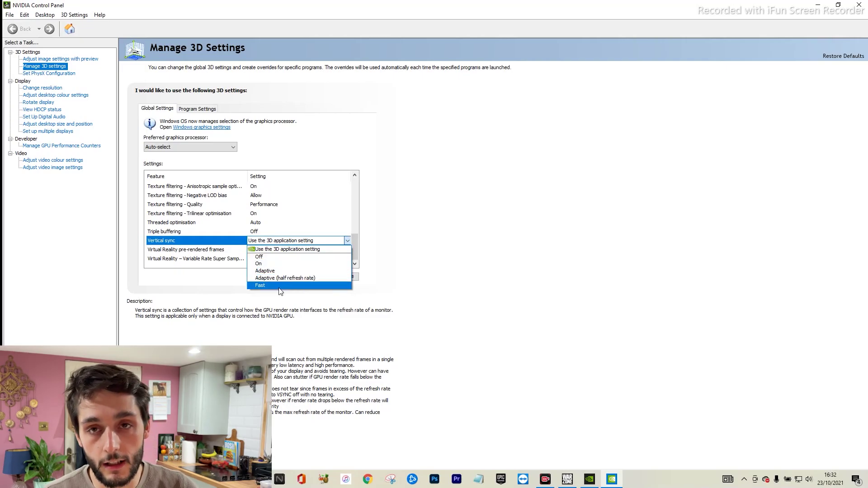
pyautogui.click(282, 249)
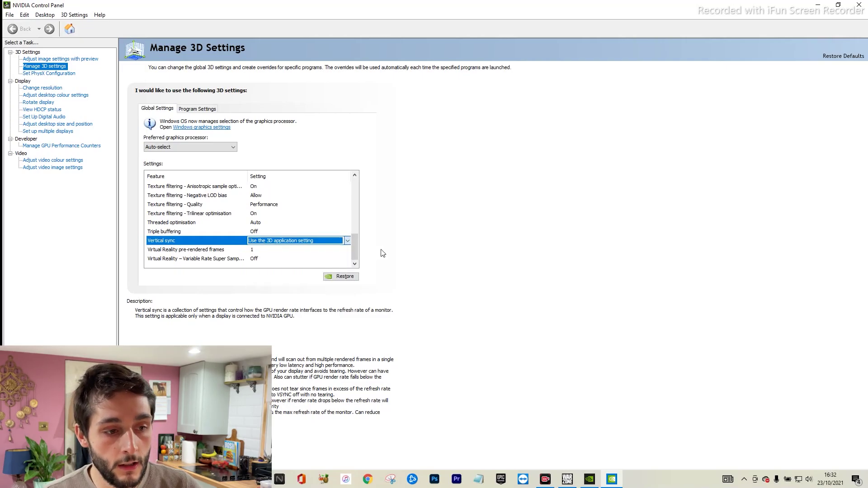
pyautogui.click(322, 243)
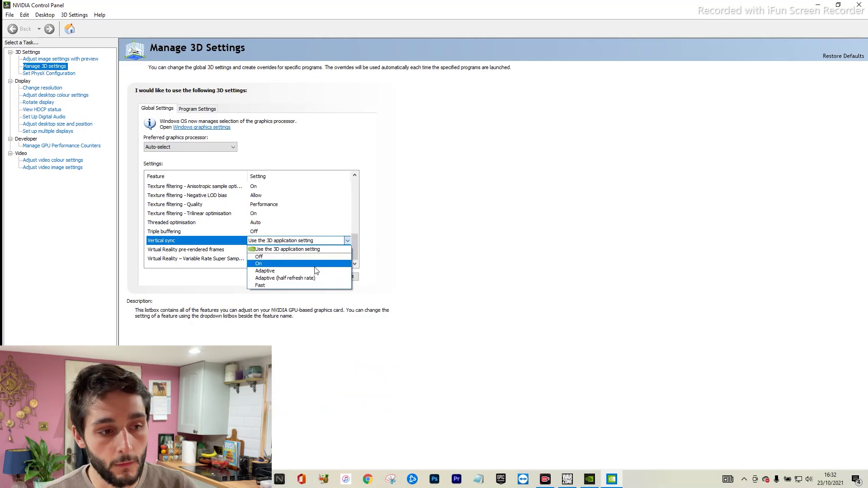
pyautogui.click(337, 252)
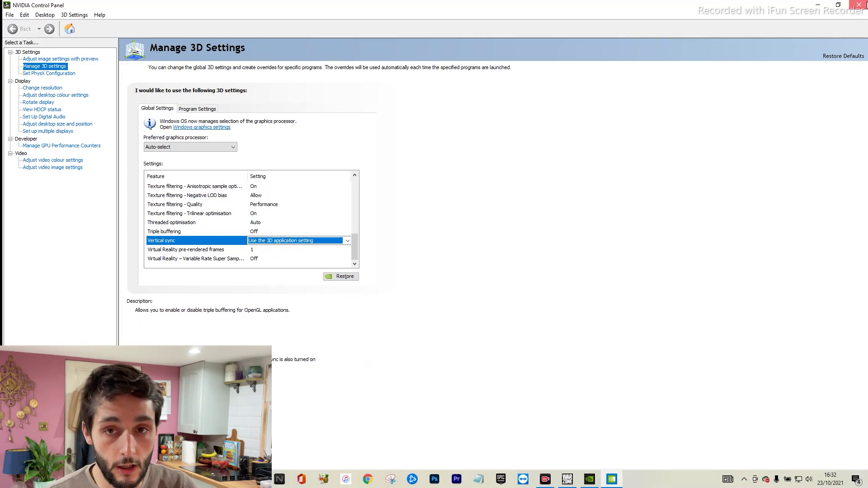
# - Close NVIDIA Control Panel, open Game Mode settings via 'GAMEMODE' search, then view Xbox Game Bar
pyautogui.hotkey('alt', 'F4')
pyautogui.press('super+s')
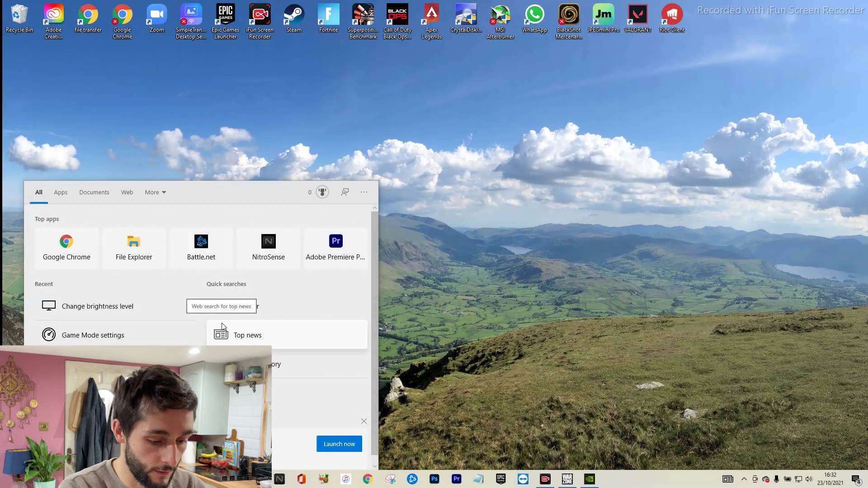
pyautogui.write('GAMEMODE')
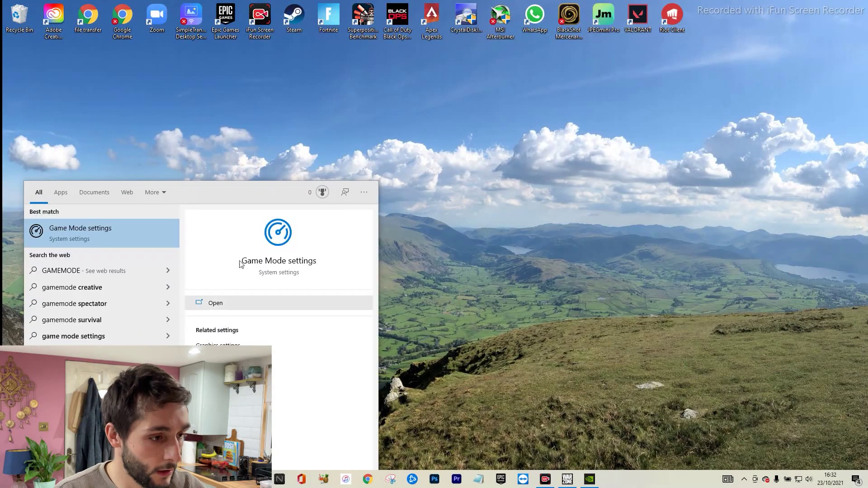
pyautogui.click(69, 229)
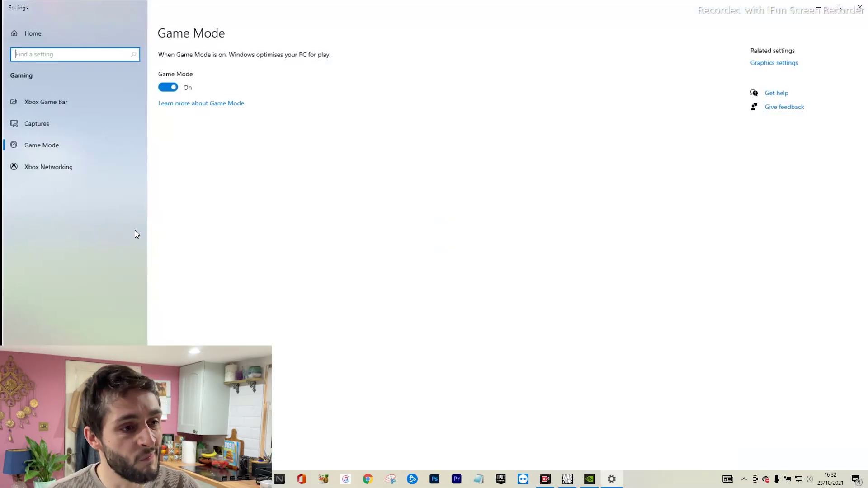
pyautogui.click(56, 105)
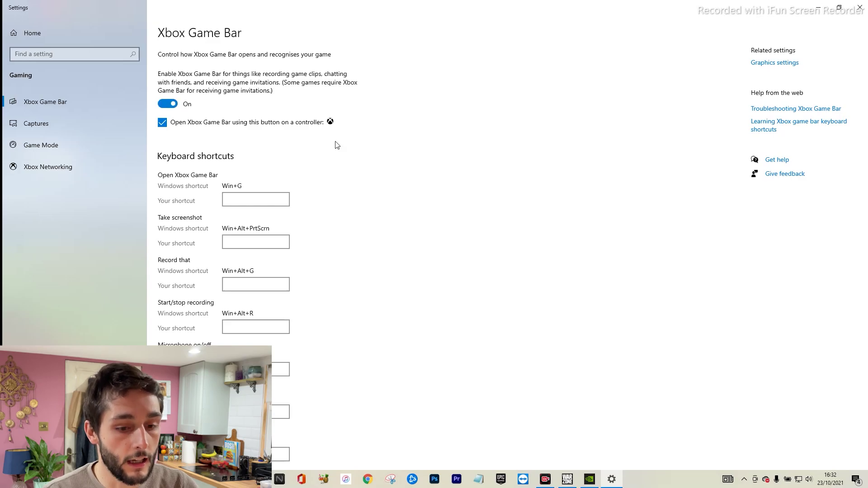
# - Open GeForce Experience settings and scroll through In-Game Overlay, Whisper Mode and Battery Boost options
pyautogui.click(592, 482)
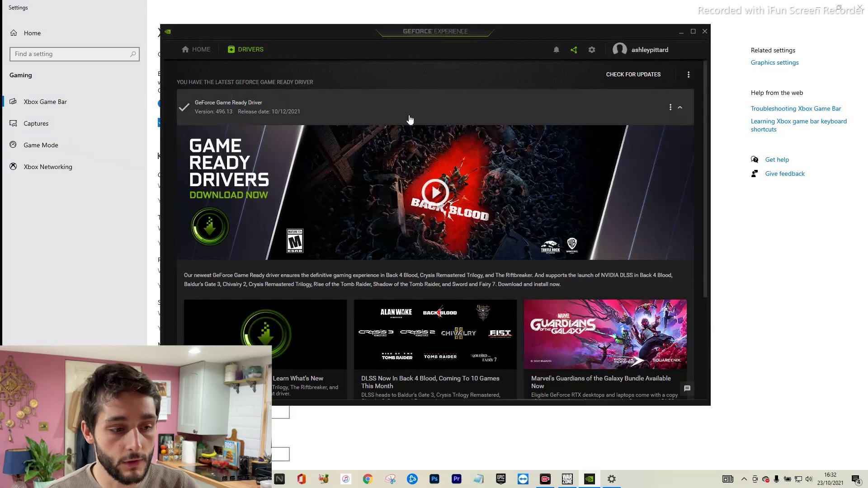
pyautogui.click(593, 52)
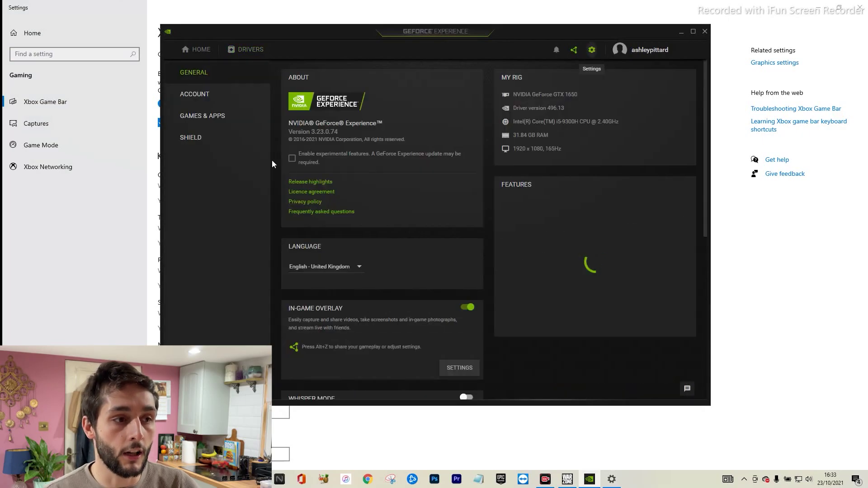
pyautogui.scroll(-4, 376, 191)
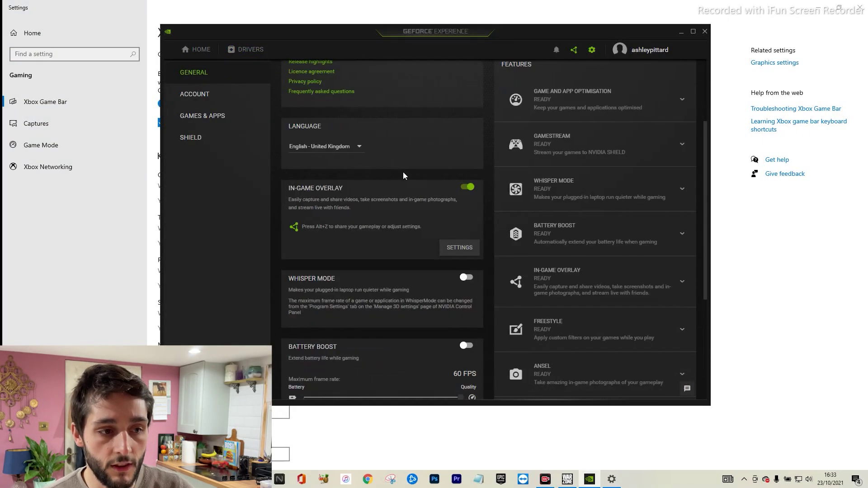
pyautogui.scroll(-1, 403, 213)
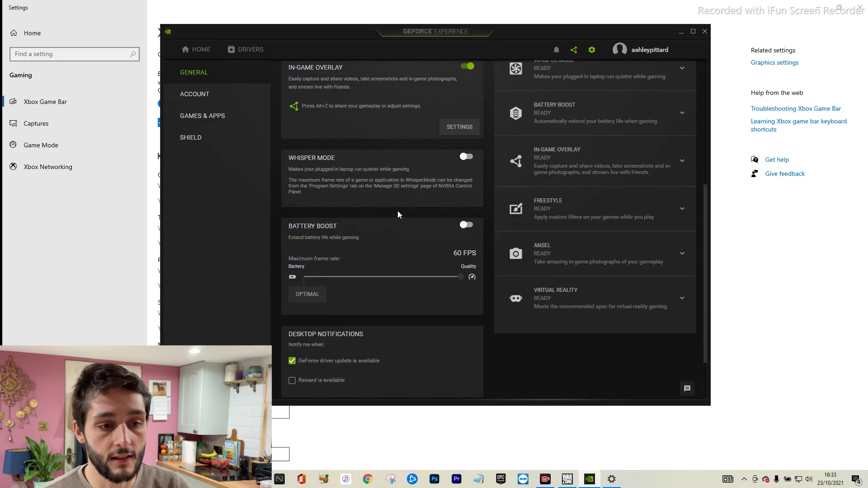
pyautogui.scroll(-1, 401, 216)
pyautogui.scroll(2, 417, 232)
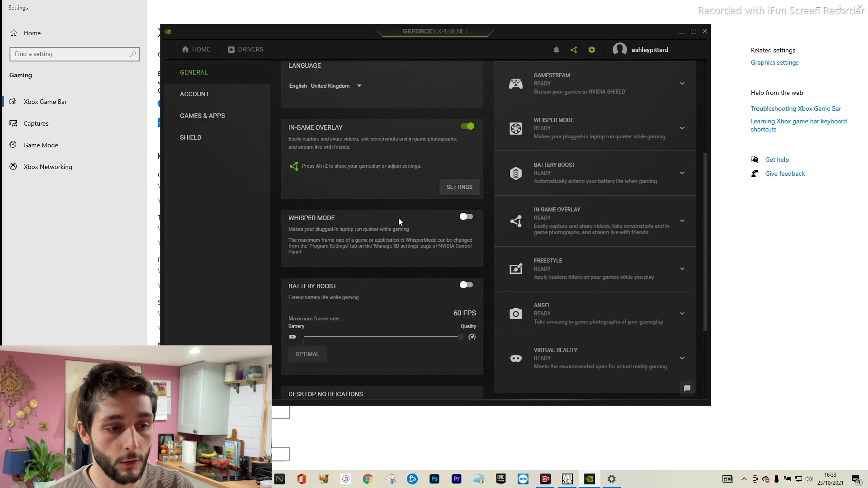
pyautogui.scroll(-1, 450, 235)
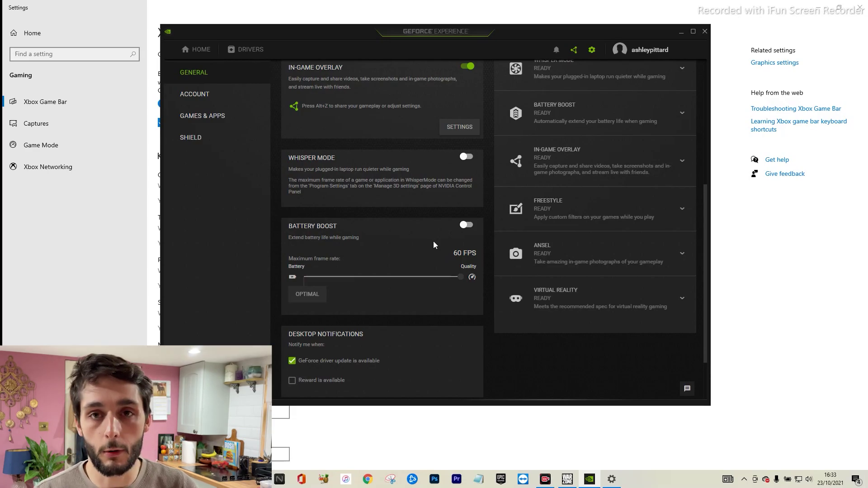
pyautogui.scroll(-2, 434, 235)
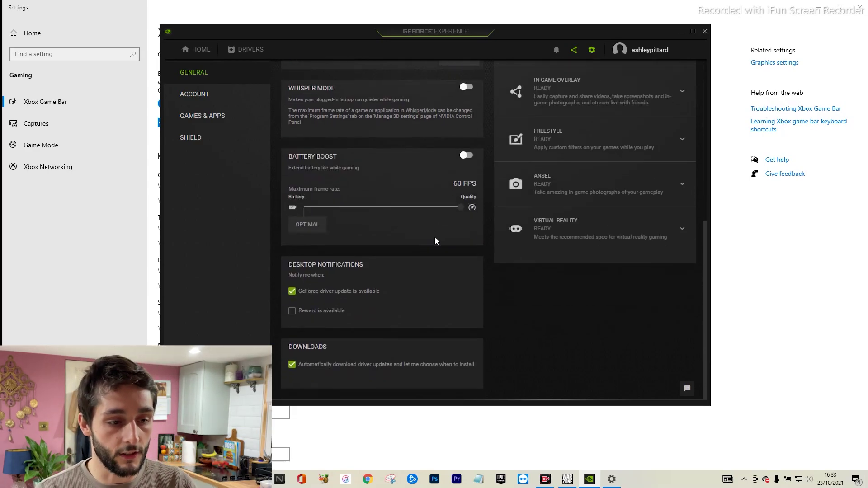
pyautogui.scroll(5, 435, 240)
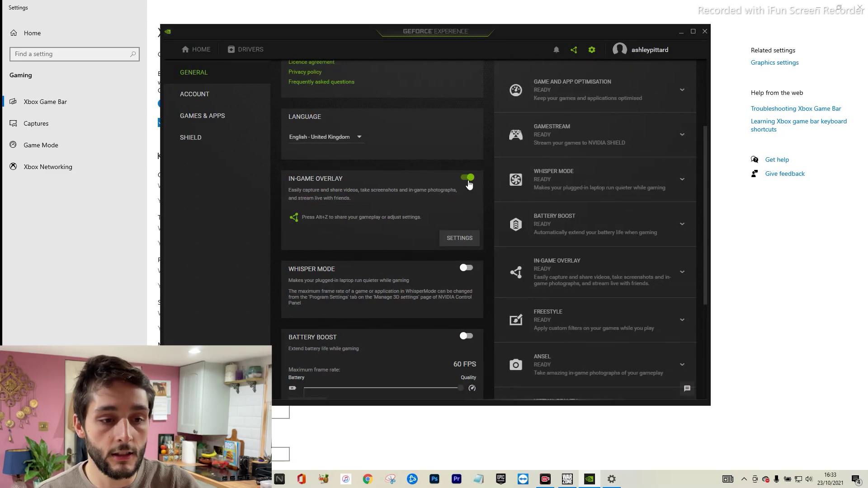
pyautogui.scroll(3, 442, 212)
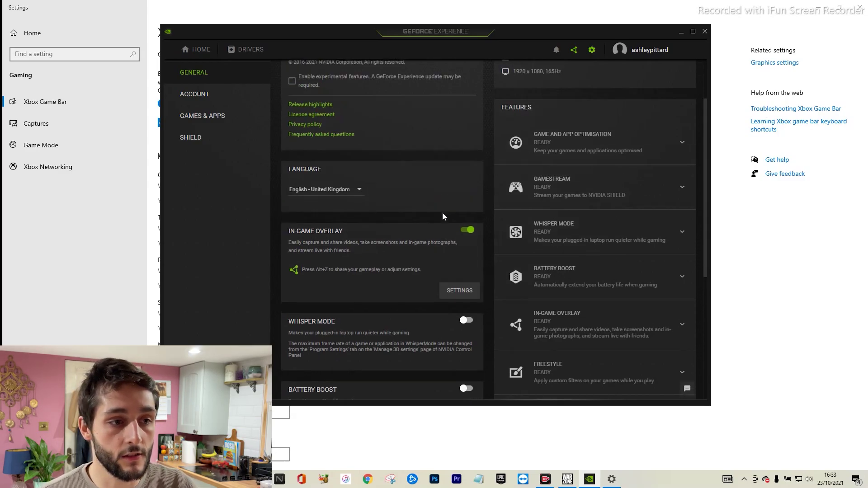